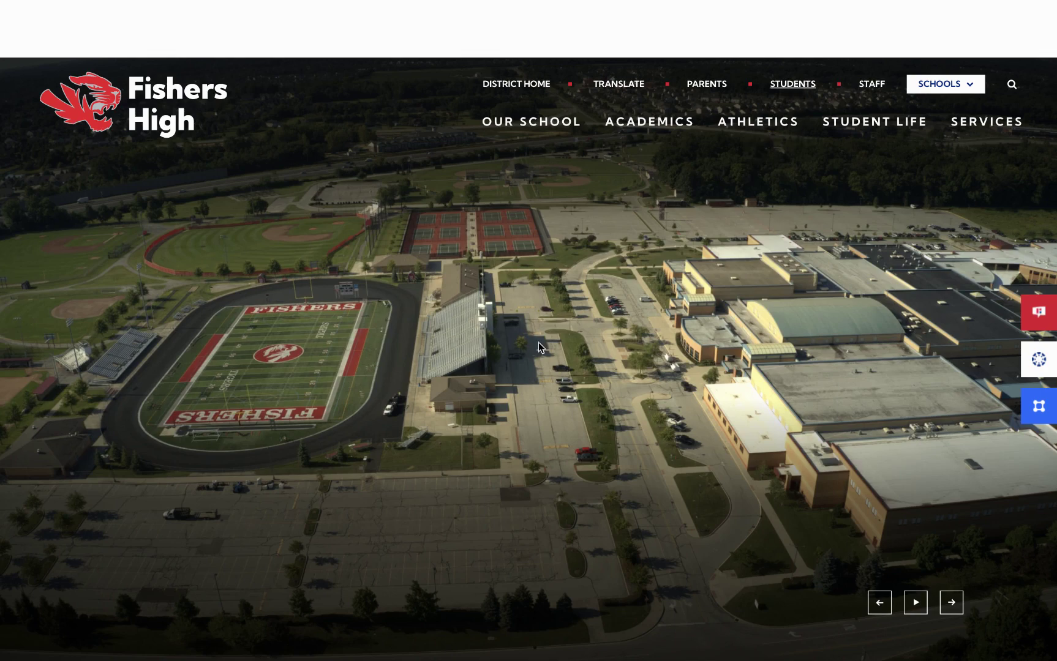
Step: Go from the Fishers High School Students page through Clever to Naviance
scroll(519, 411, down, 3)
scroll(519, 412, down, 8)
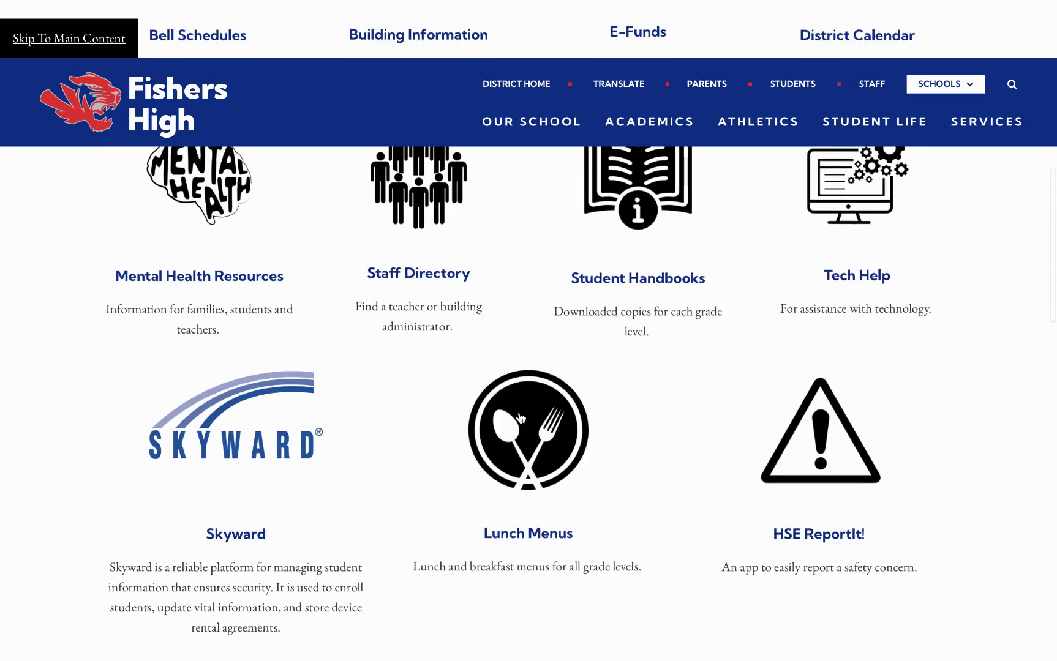
click(558, 475)
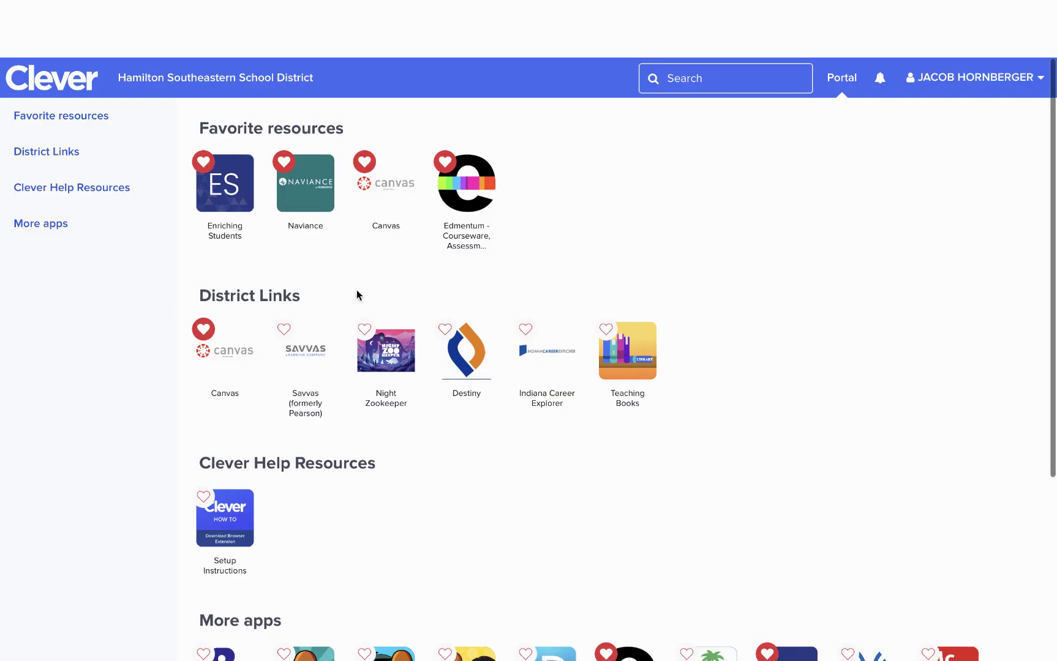
click(300, 207)
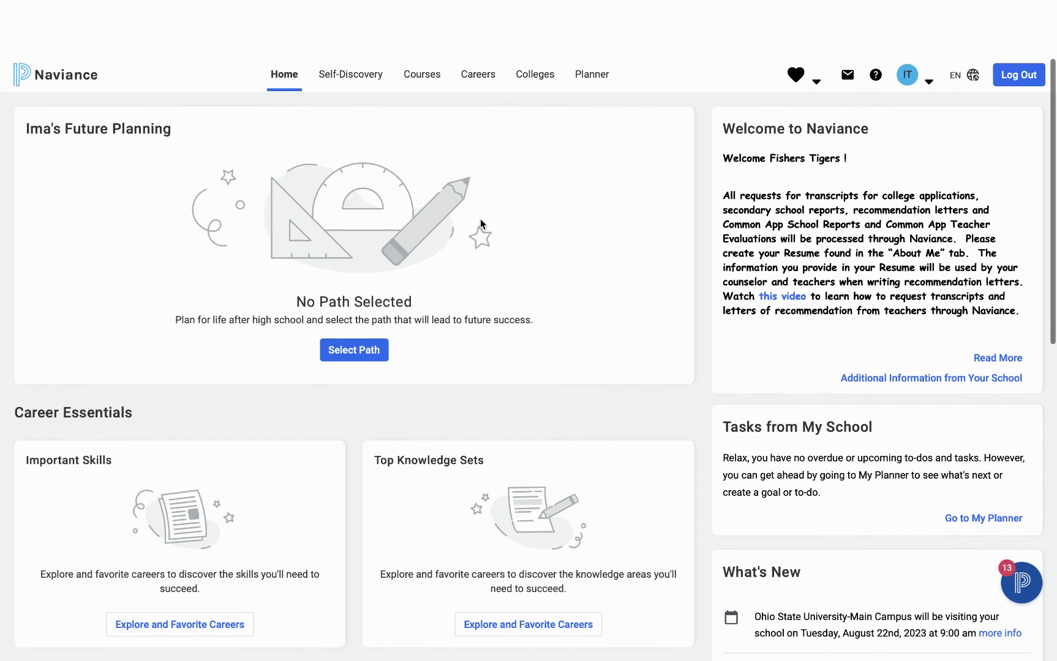
Step: Show the Colleges menu in the Naviance top navigation
click(536, 79)
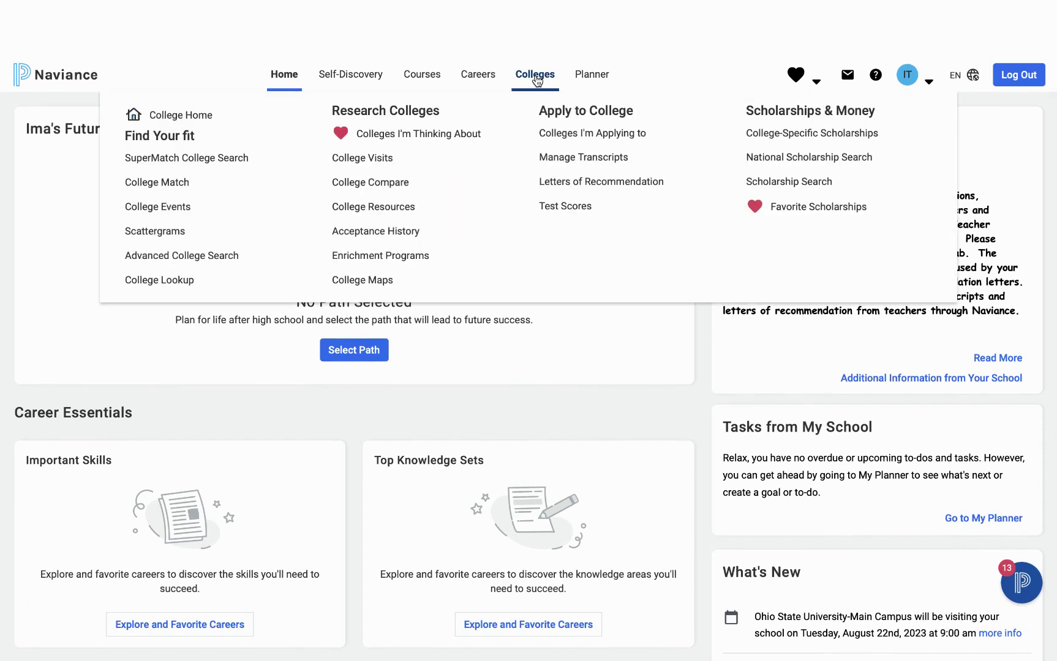
Step: Go to Colleges I'm Applying To under Apply to College
click(579, 141)
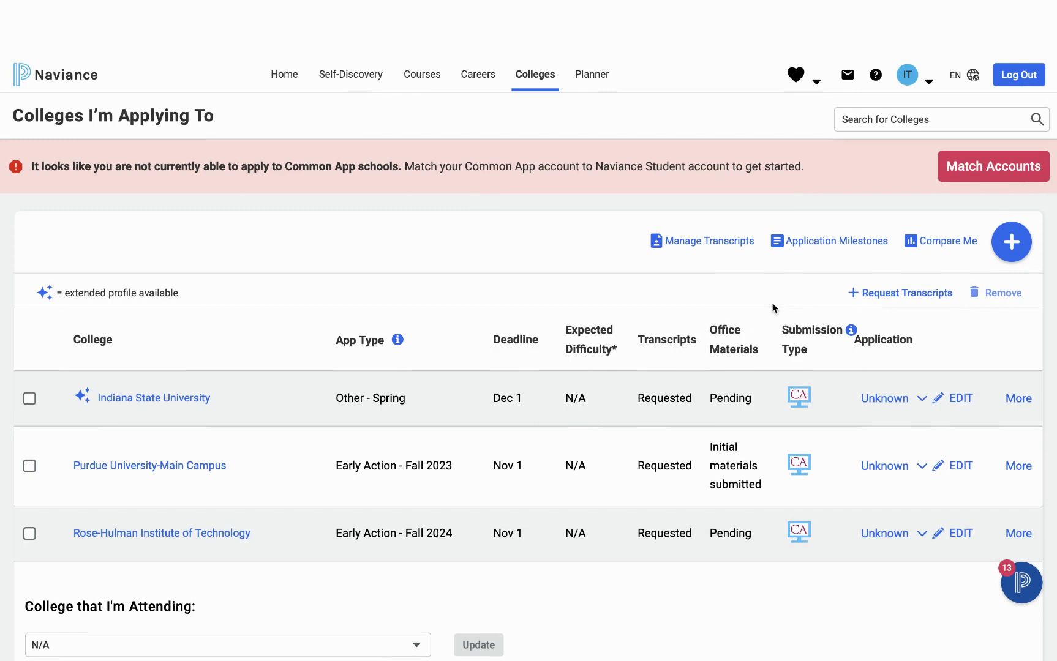
Step: Enter a Ball State University application: Direct to the institution, SAT/ACT Yes, marked submitted
click(1011, 244)
click(284, 268)
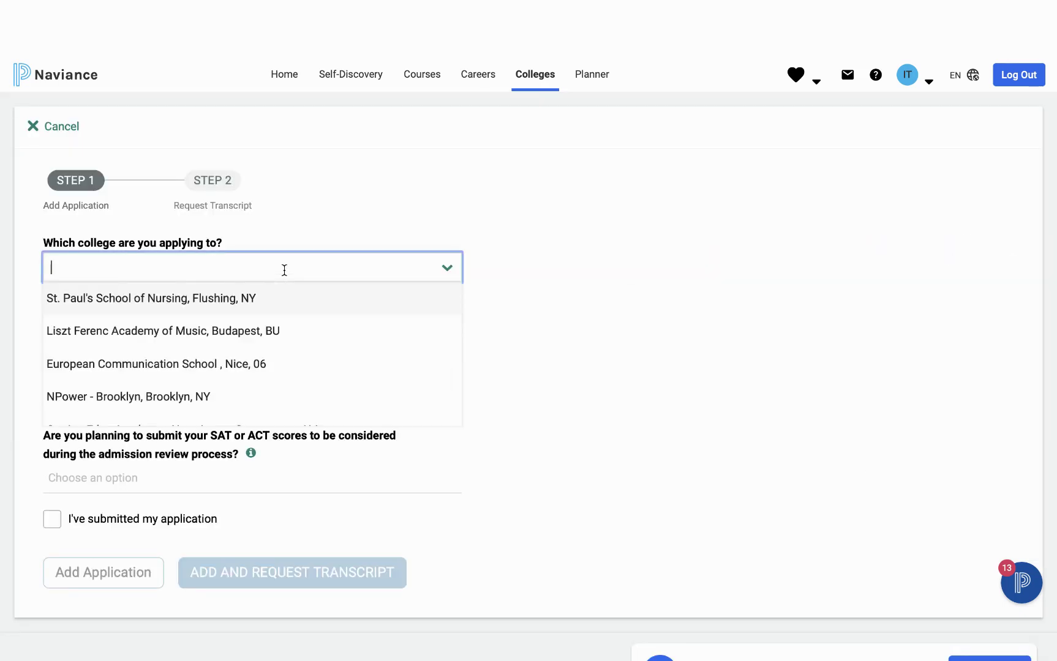
text(ball stat)
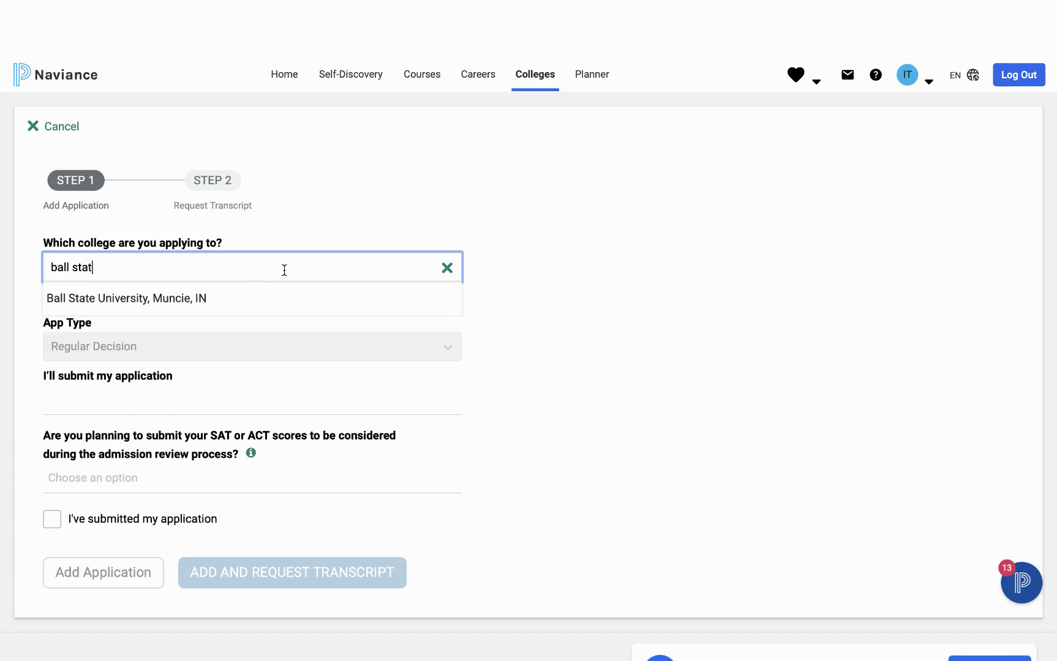
click(245, 300)
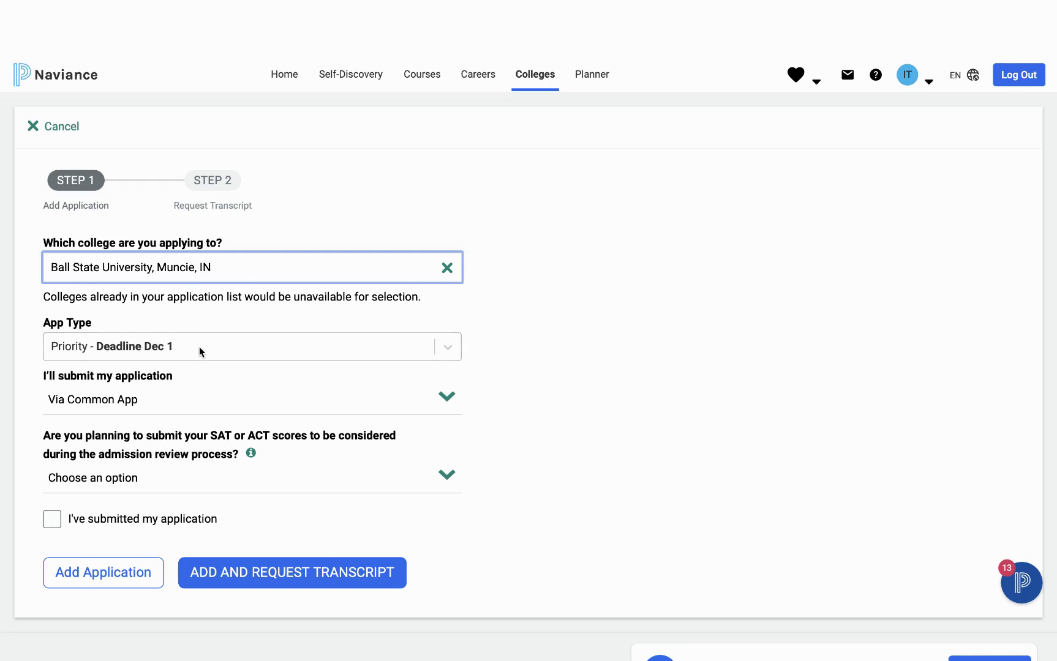
click(203, 398)
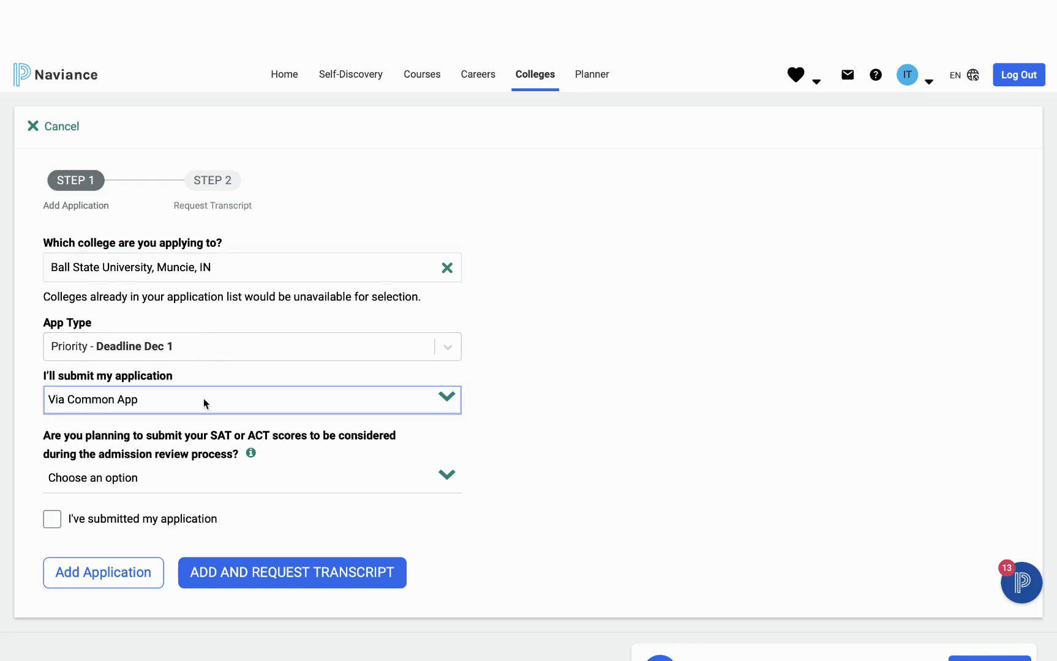
click(142, 421)
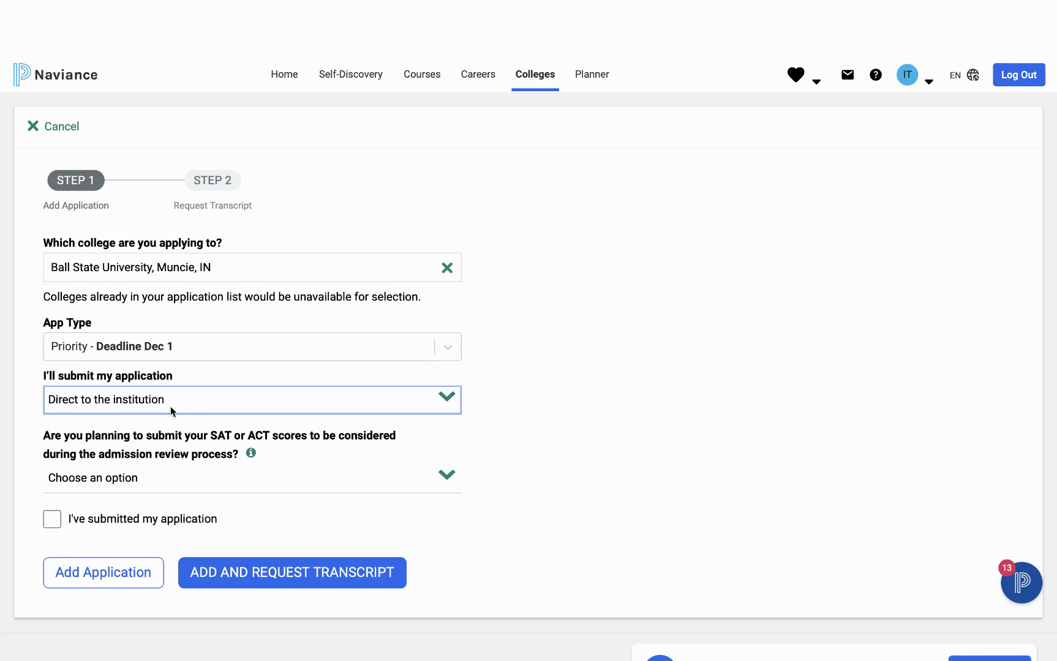
key(Tab)
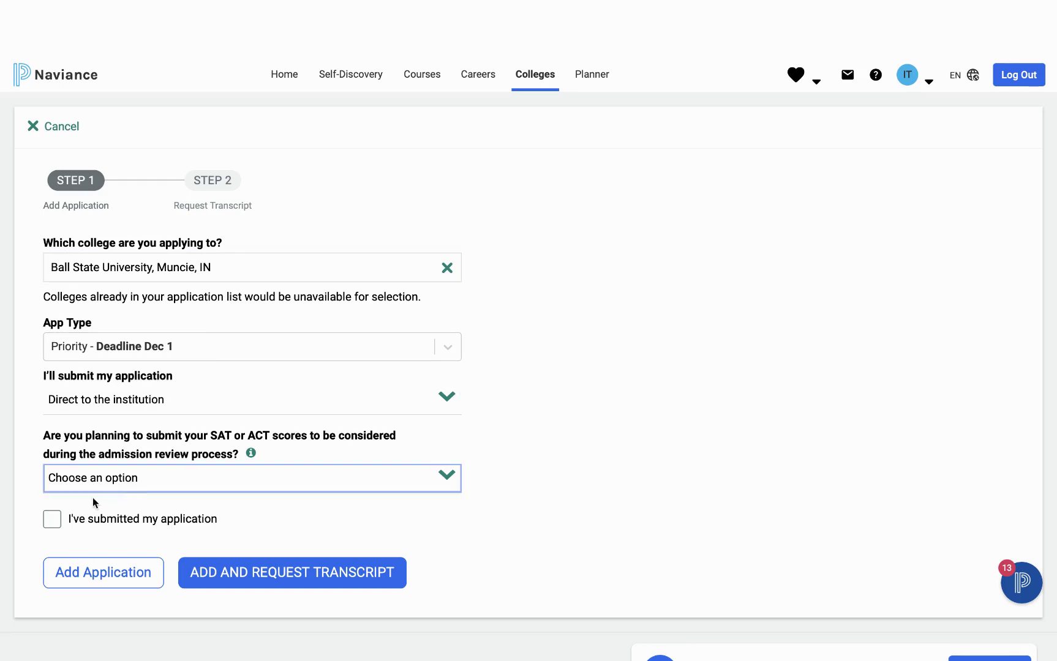
key(Down)
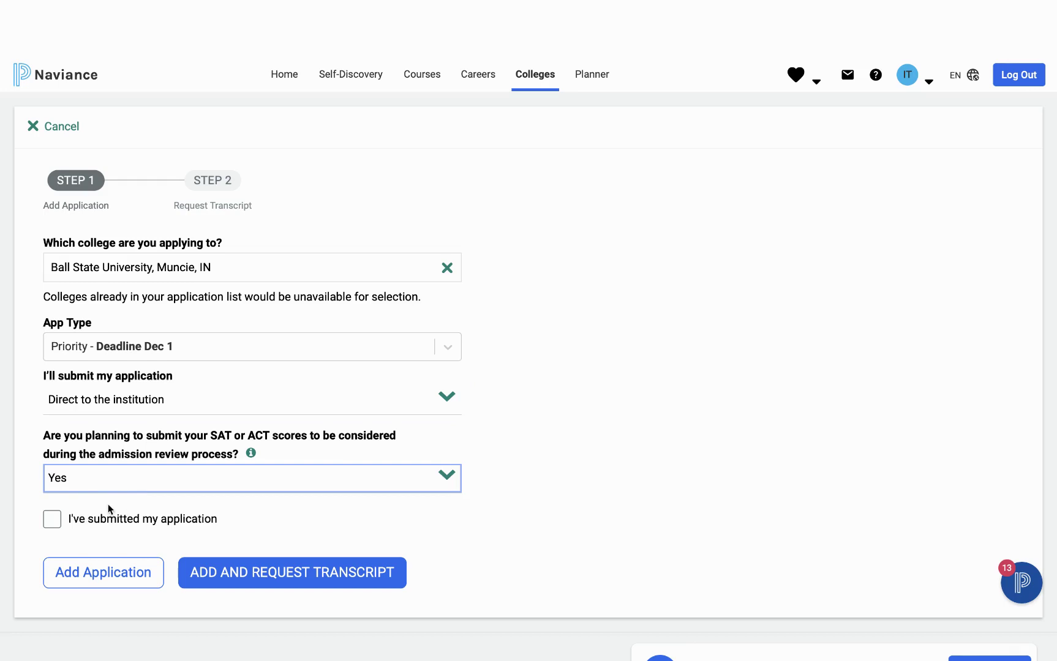
click(53, 525)
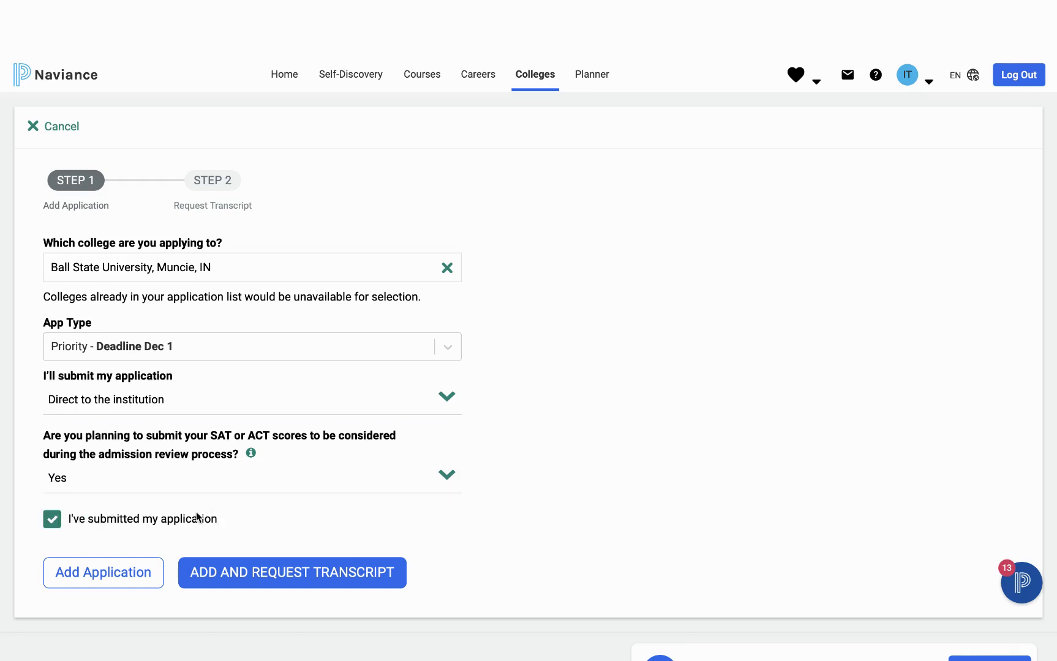
Step: Add the application and request an Initial transcript for Ball State
click(270, 574)
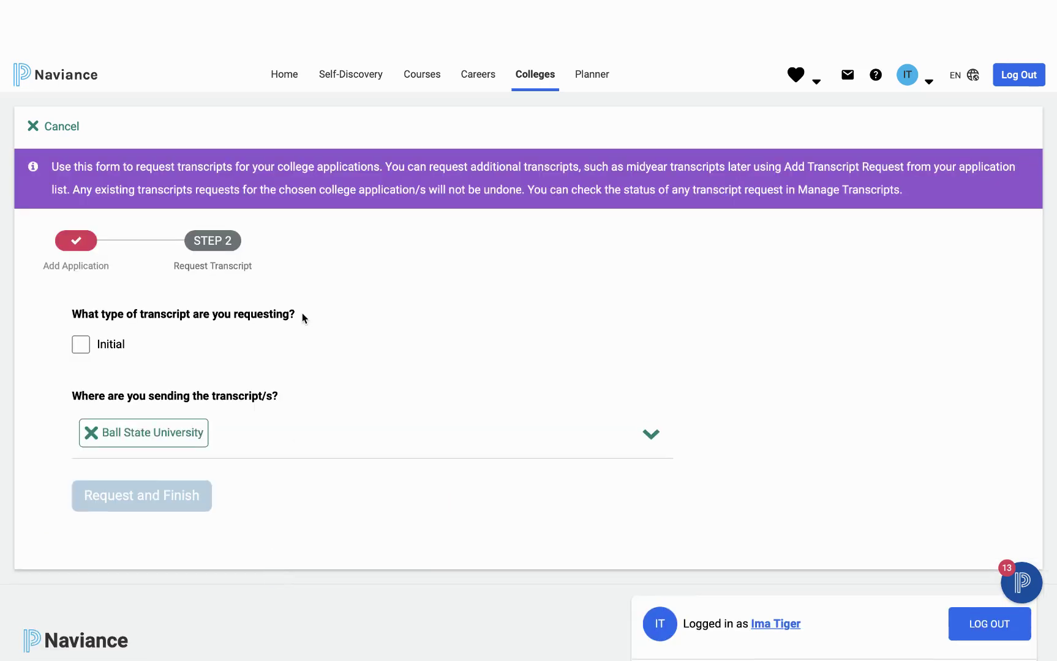
click(87, 347)
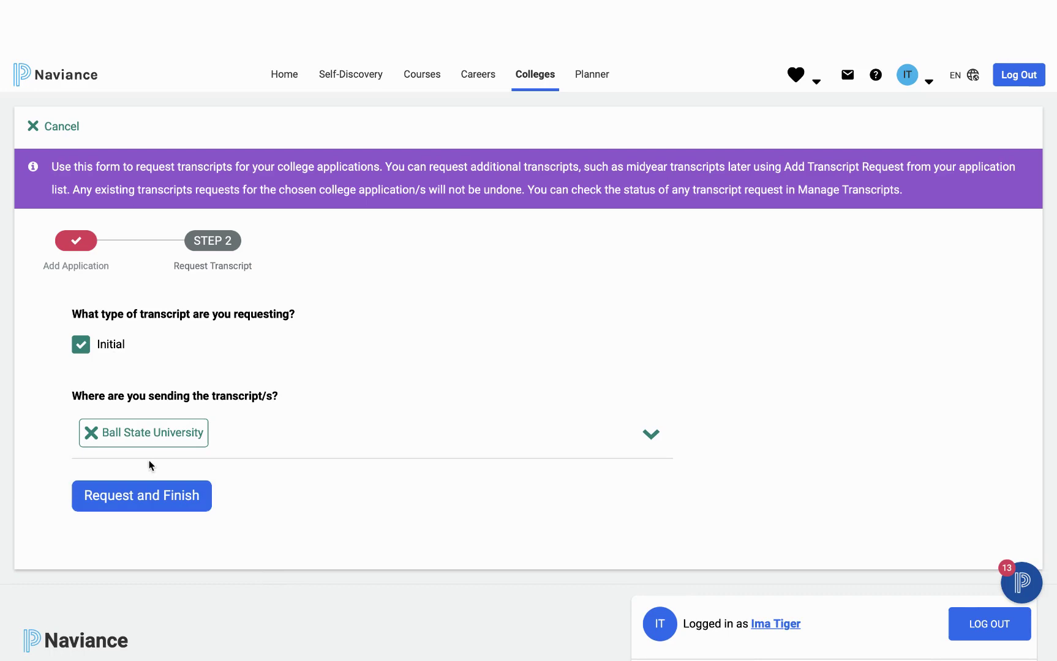
click(136, 496)
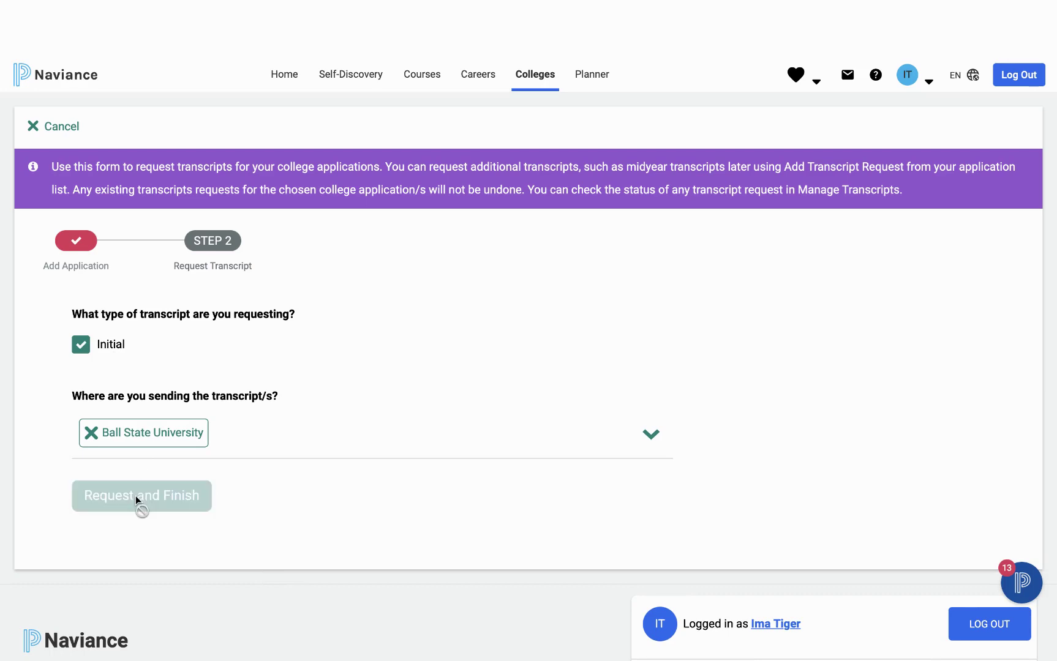
scroll(307, 473, down, 2)
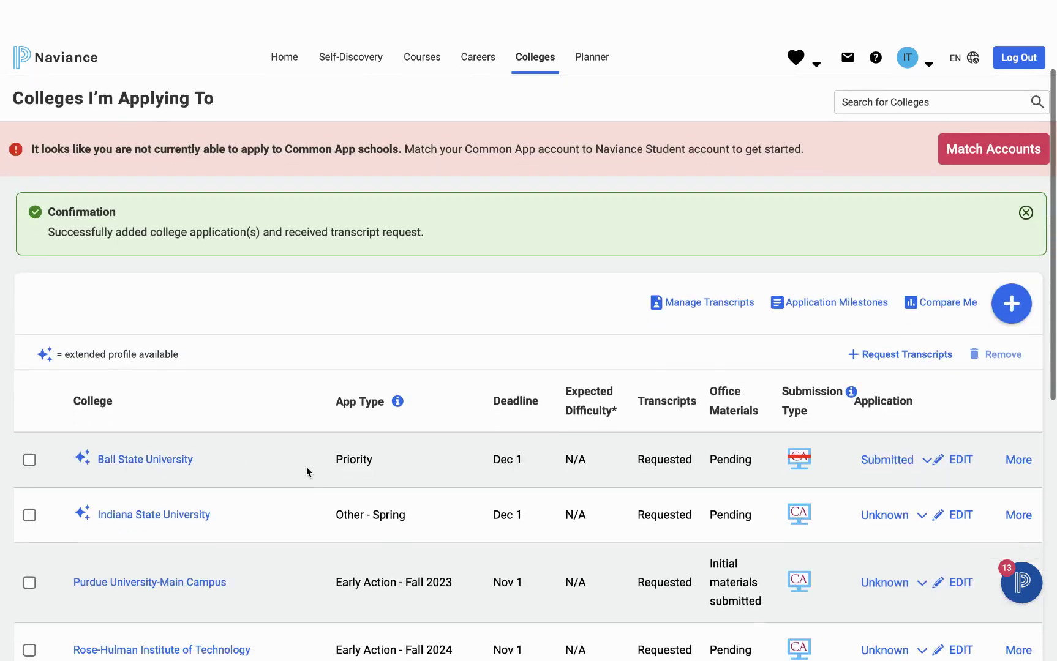
scroll(307, 473, down, 2)
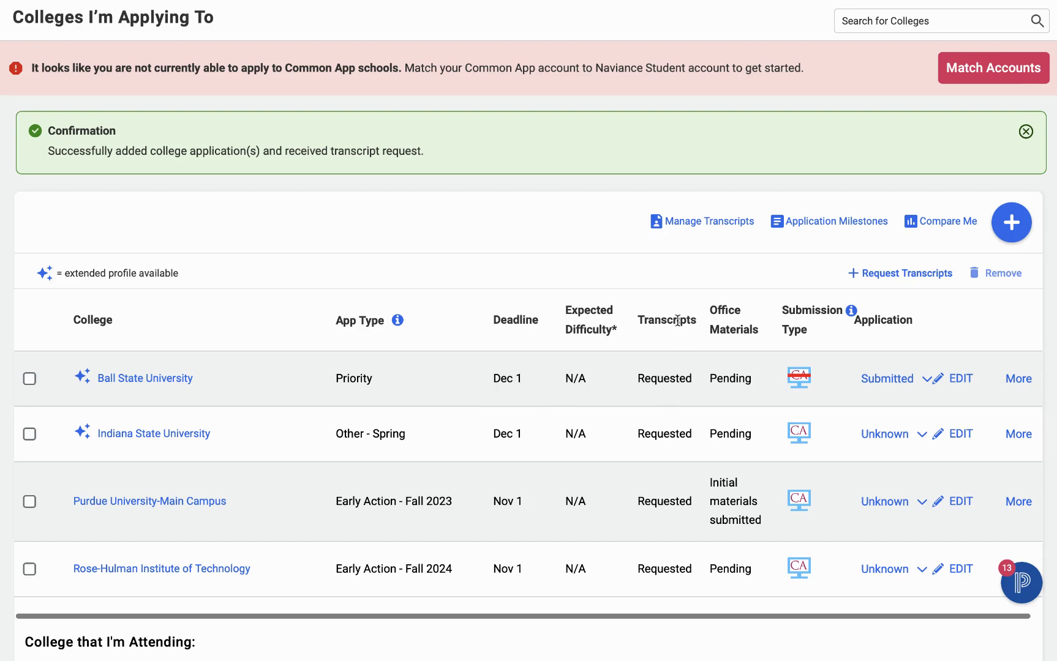
scroll(447, 406, up, 3)
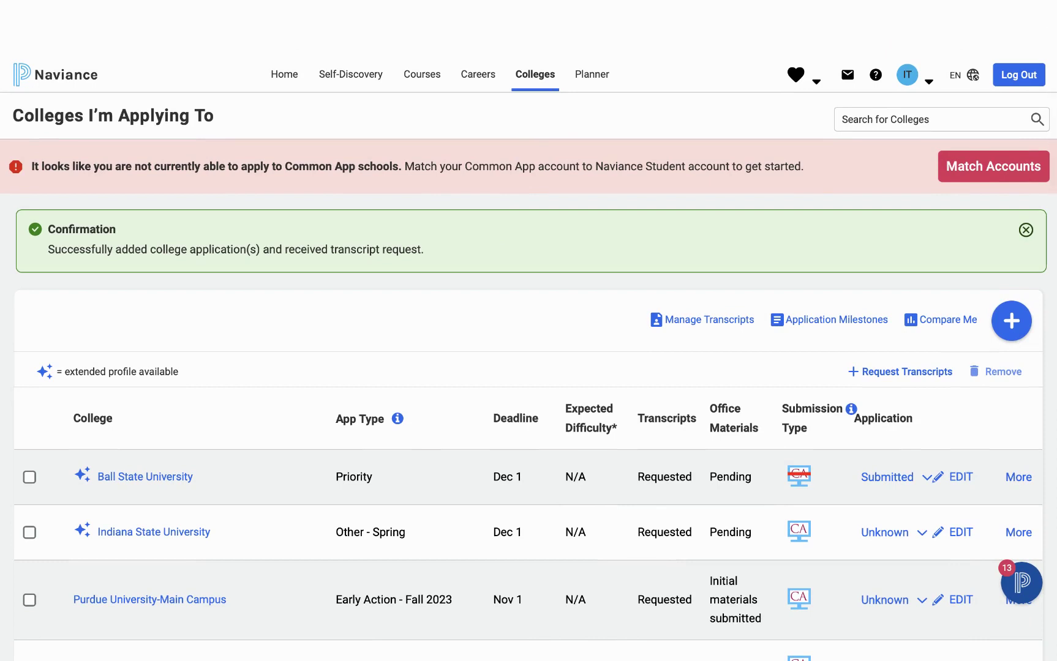
Step: Go to Letters of Recommendation via the Colleges menu and start a new request
click(529, 80)
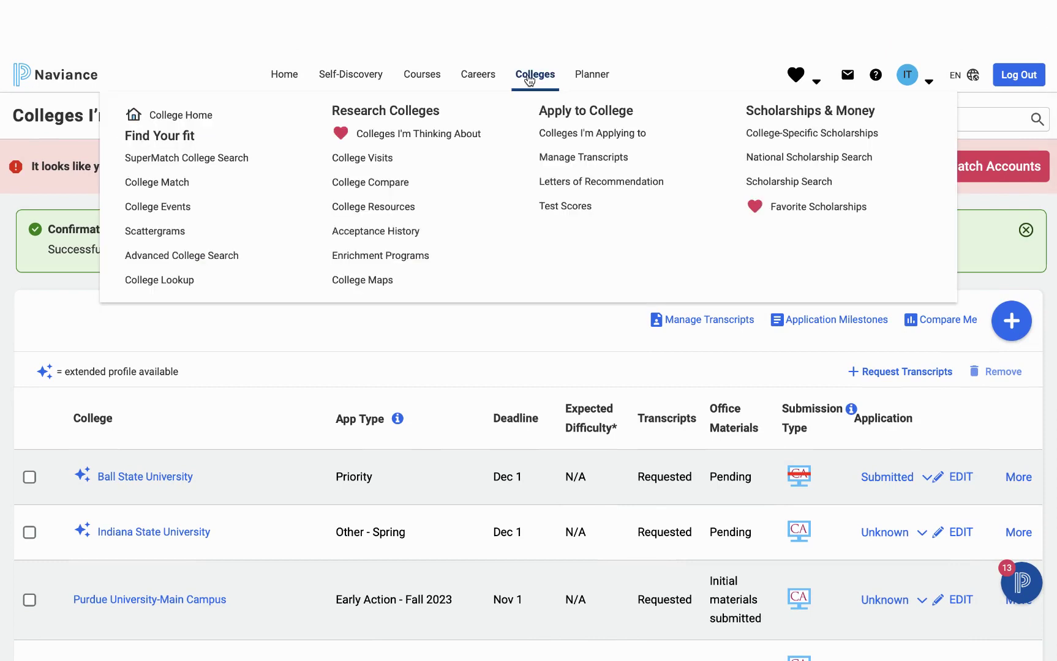
click(579, 184)
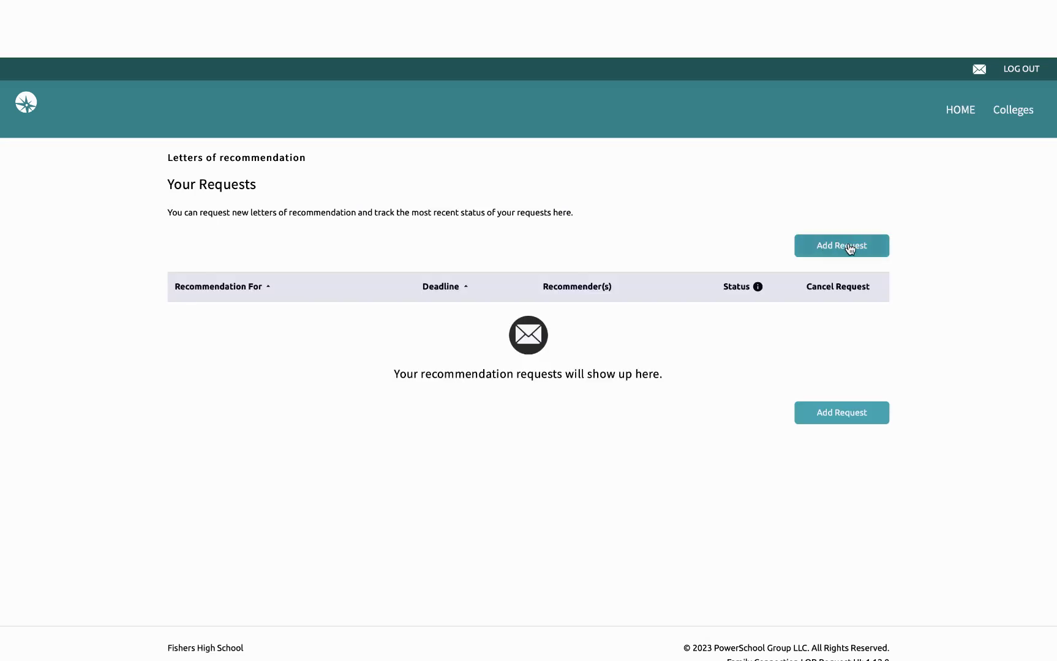
click(849, 248)
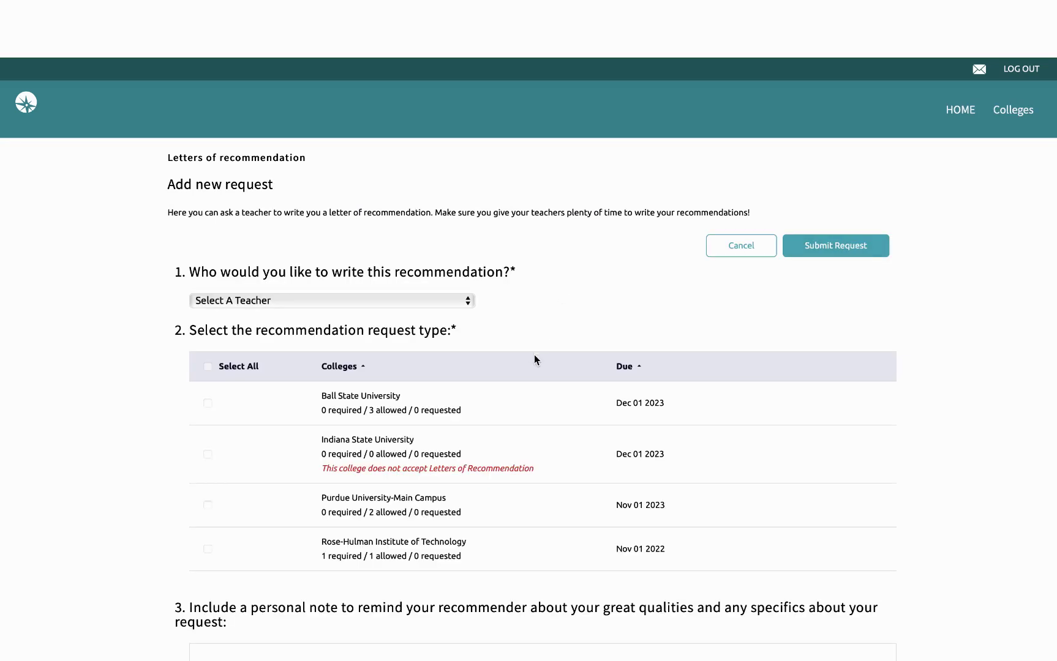
scroll(404, 411, down, 1)
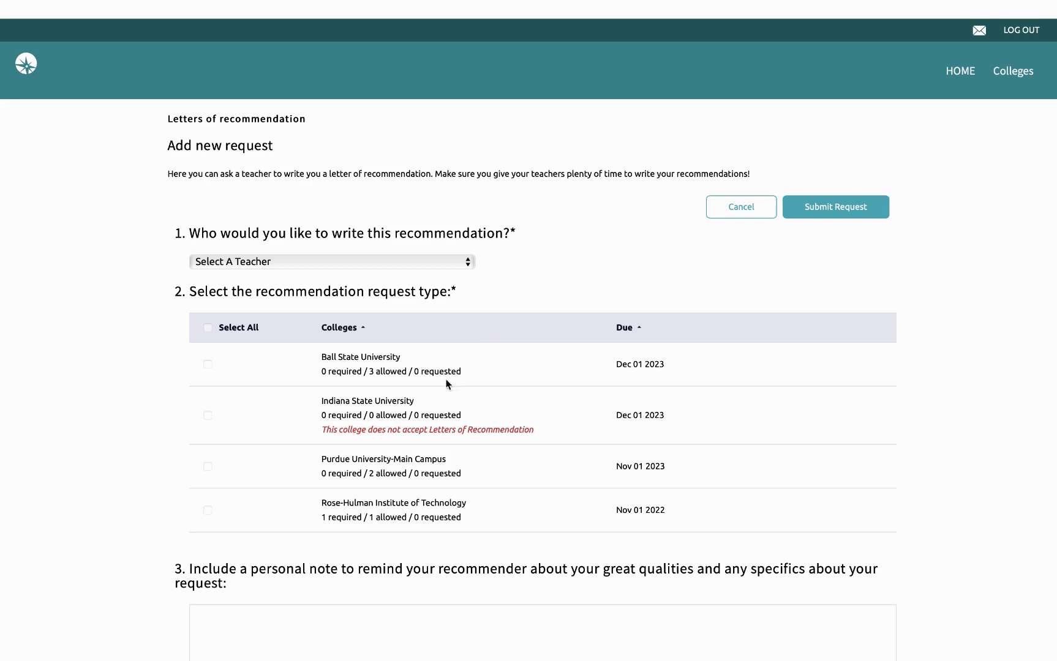
Step: Choose the teacher as recommender, select only Rose-Hulman Institute of Technology, and focus the note box
click(466, 263)
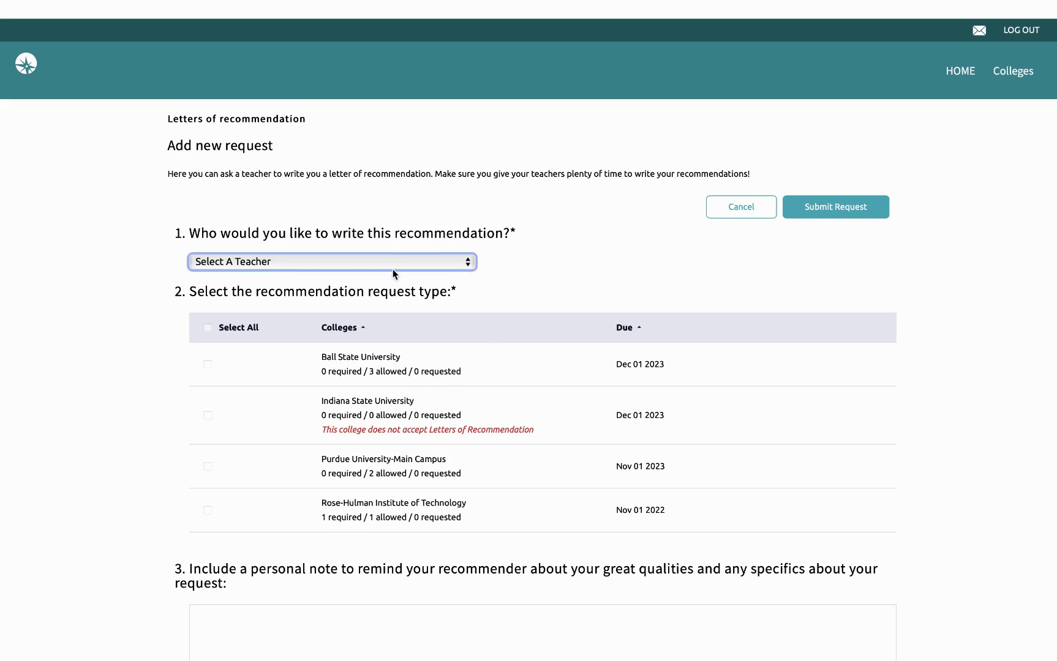
key(a)
click(209, 328)
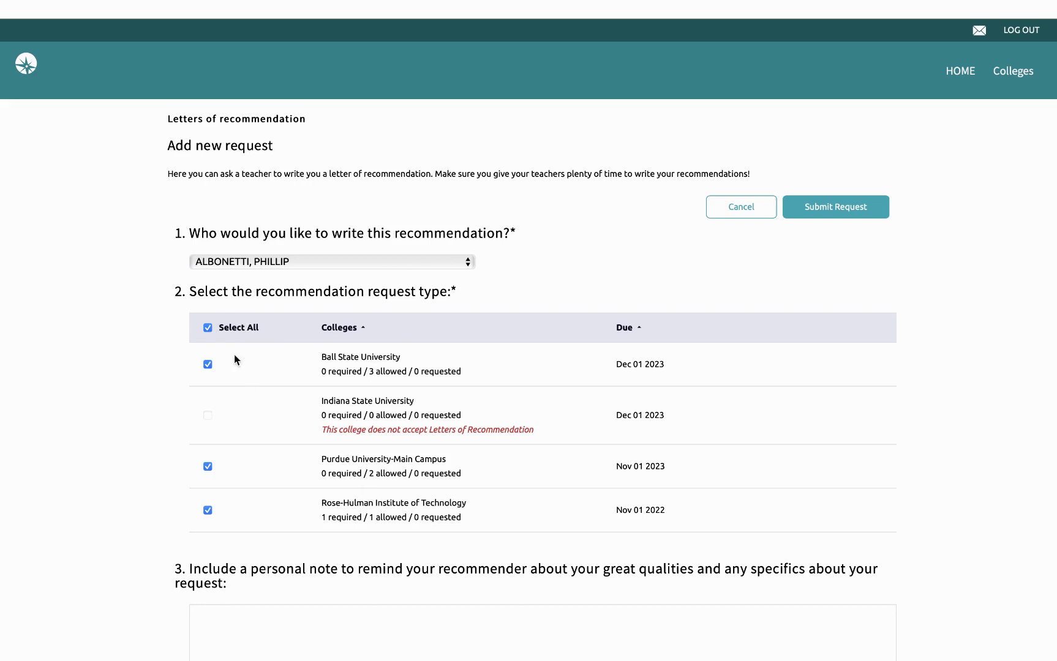
click(208, 365)
click(208, 467)
scroll(359, 484, down, 3)
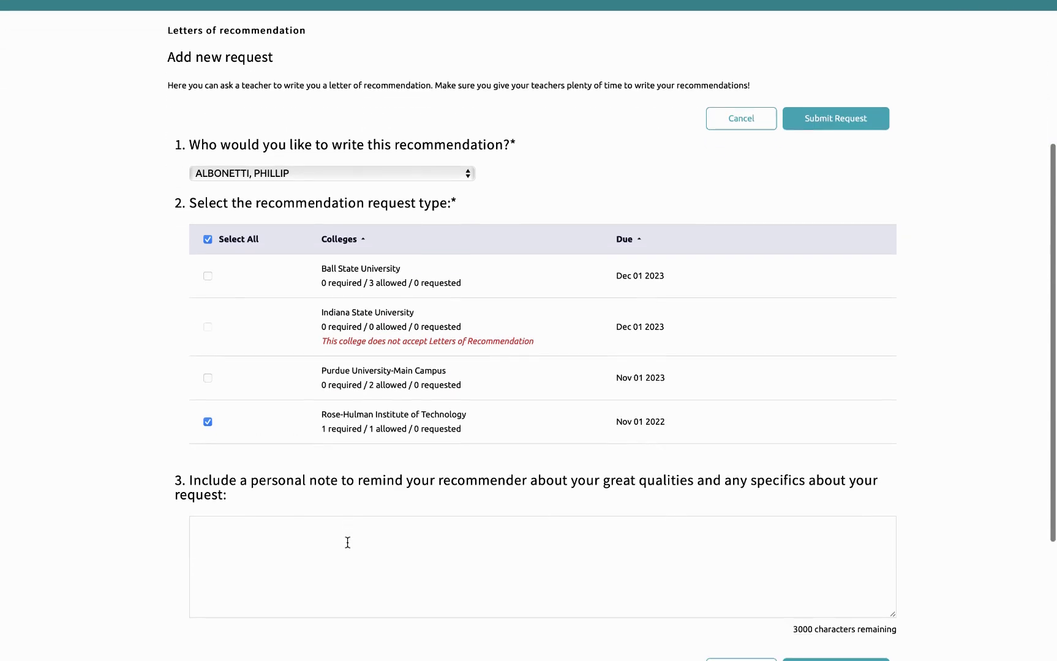
click(347, 542)
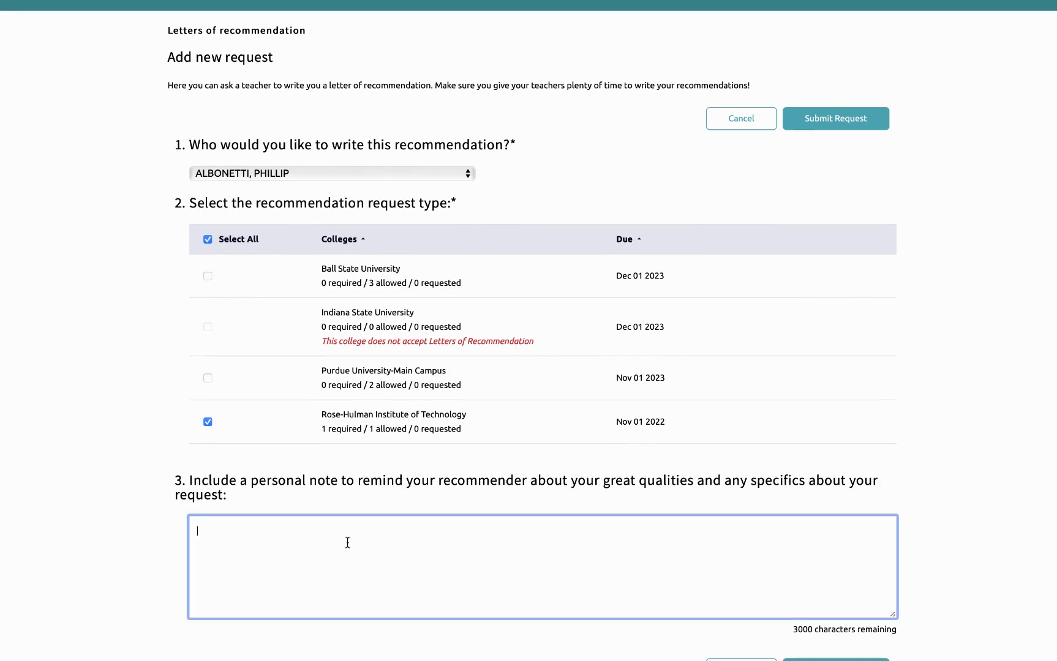
scroll(449, 536, down, 3)
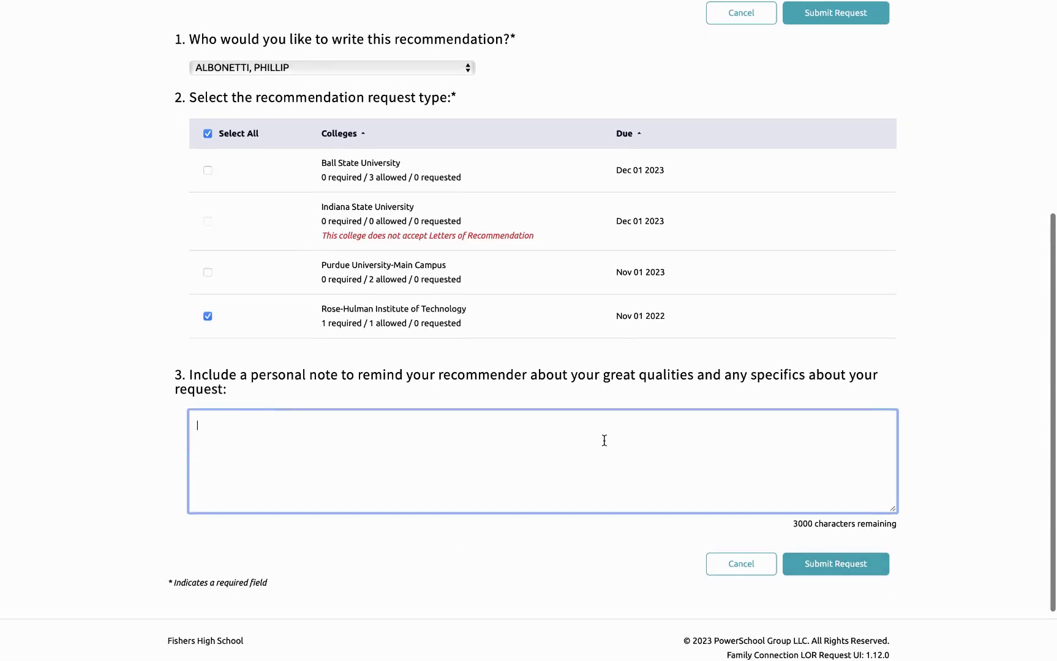
scroll(581, 331, up, 3)
scroll(582, 333, up, 3)
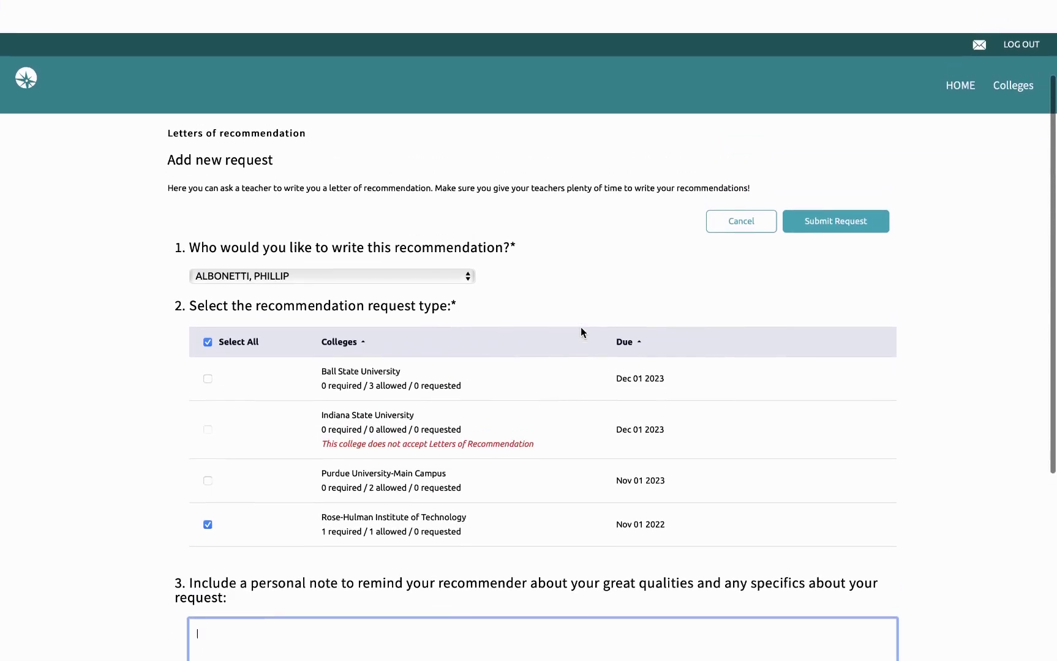